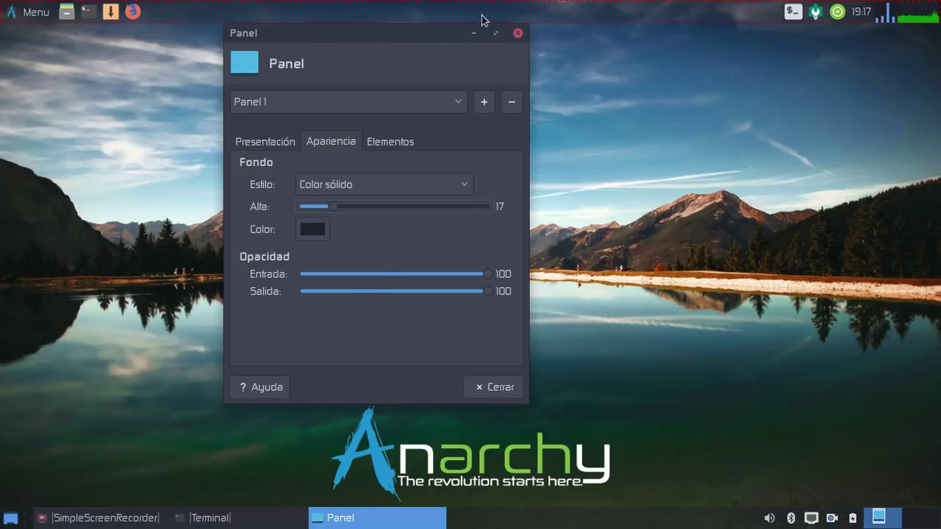
# - Set Panel 1's background alpha to 56, view its list of items and close the panel preferences
pyautogui.moveTo(334, 208); pyautogui.dragTo(406, 215)
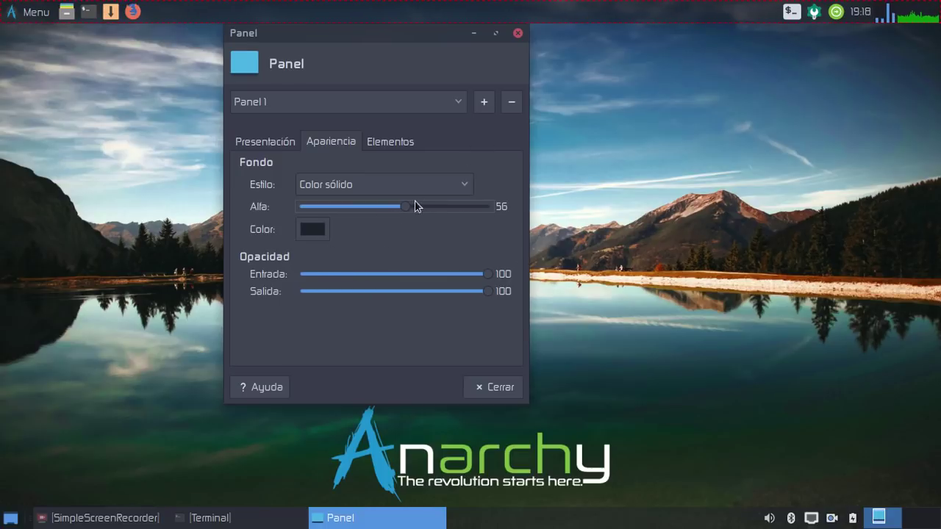
pyautogui.click(392, 140)
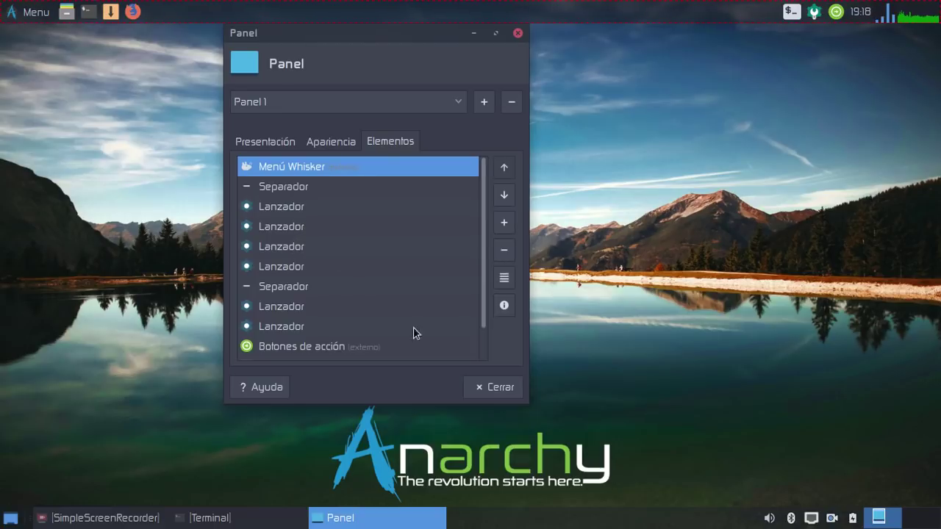
pyautogui.click(494, 387)
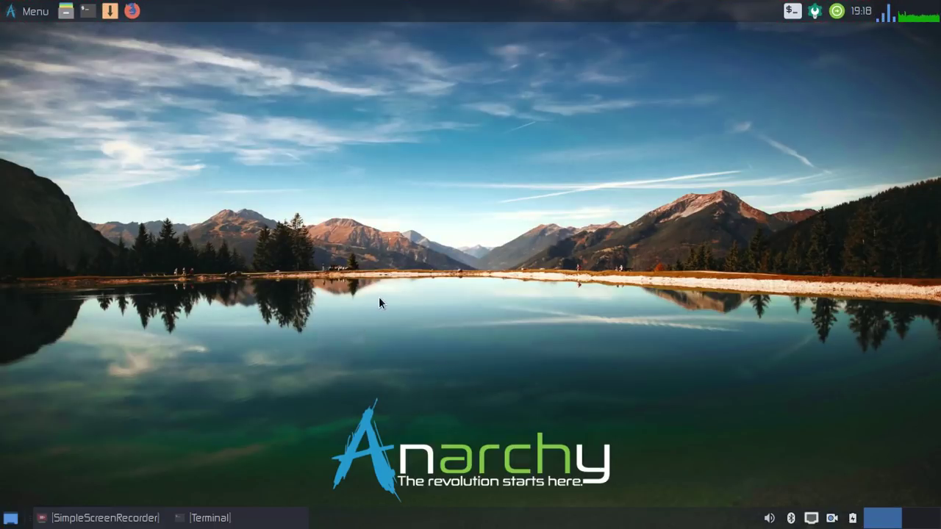
# - Show the drop-down terminal and hide it again
pyautogui.click(792, 11)
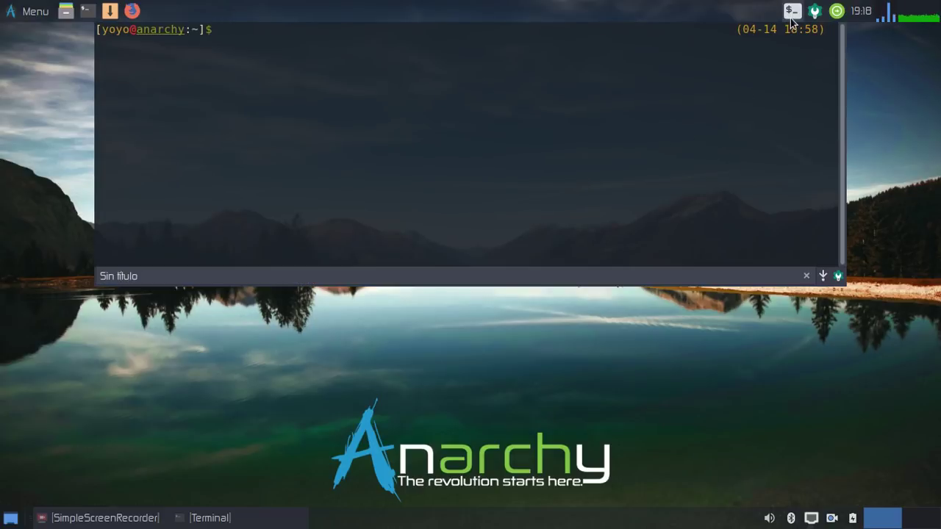
pyautogui.click(792, 17)
pyautogui.click(788, 14)
pyautogui.click(791, 11)
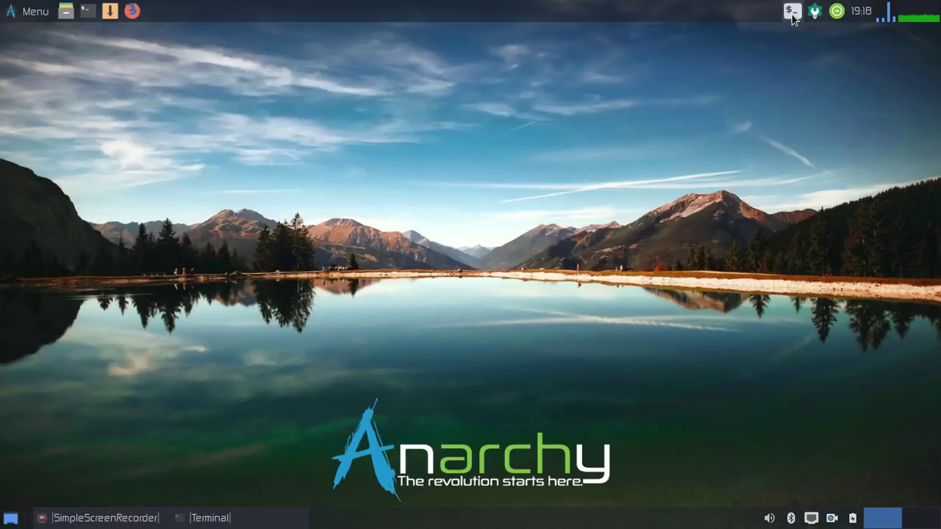
# - Open the Configuración settings manager, maximize it to view all categories, and close it
pyautogui.click(815, 11)
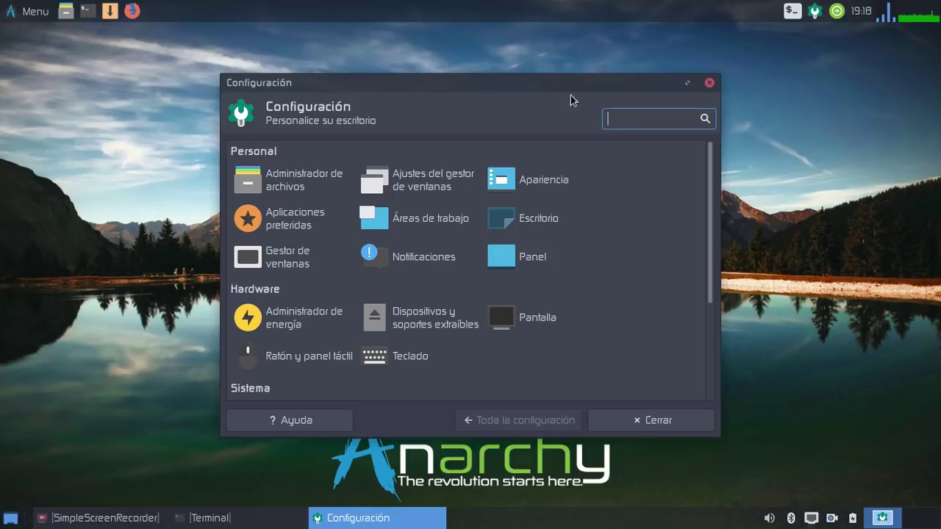
pyautogui.click(686, 82)
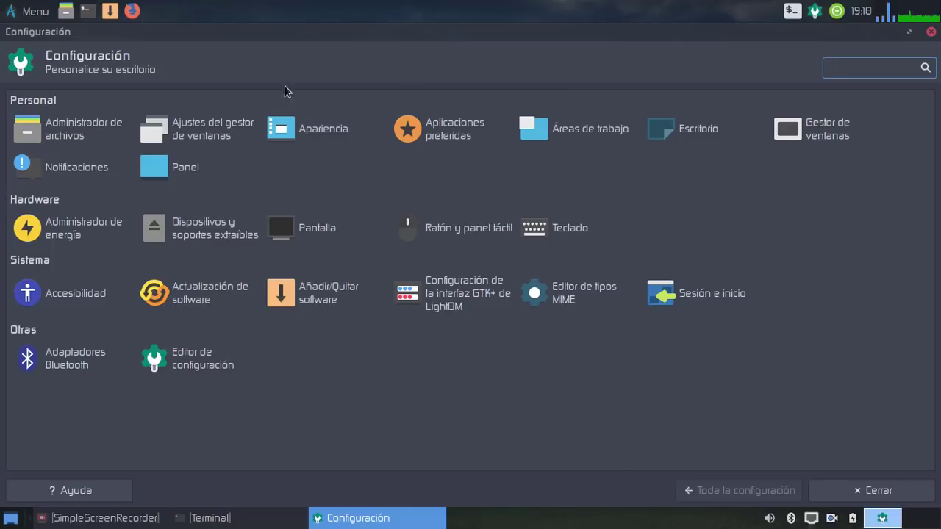
pyautogui.click(930, 33)
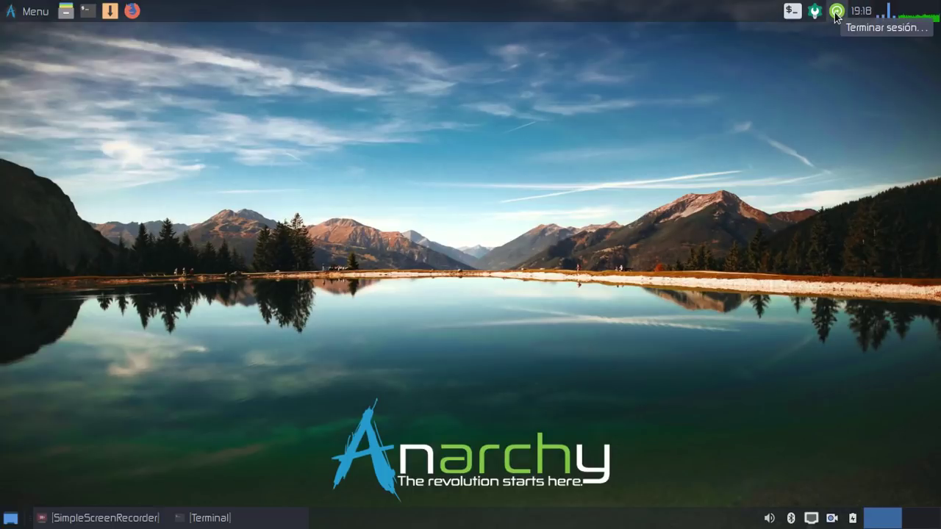
# - Open the Gestor de tareas, move its window away from the screen corner, view the running processes and close it
pyautogui.hotkey('ctrl', 'shift', 'Escape')
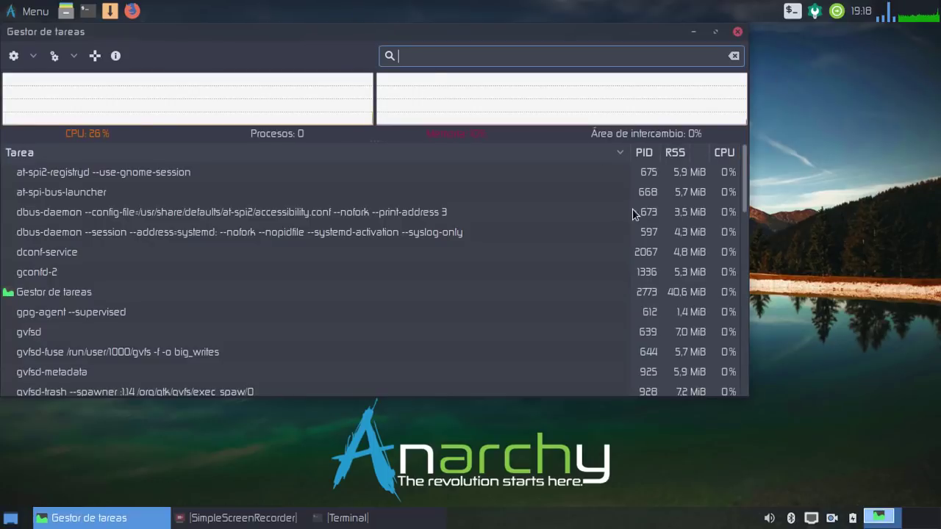
pyautogui.moveTo(420, 34); pyautogui.dragTo(456, 55)
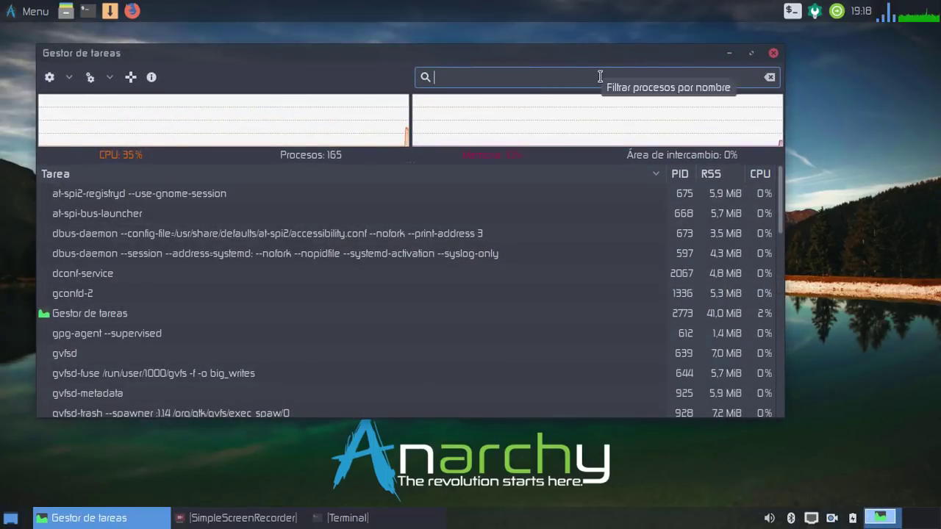
pyautogui.click(773, 54)
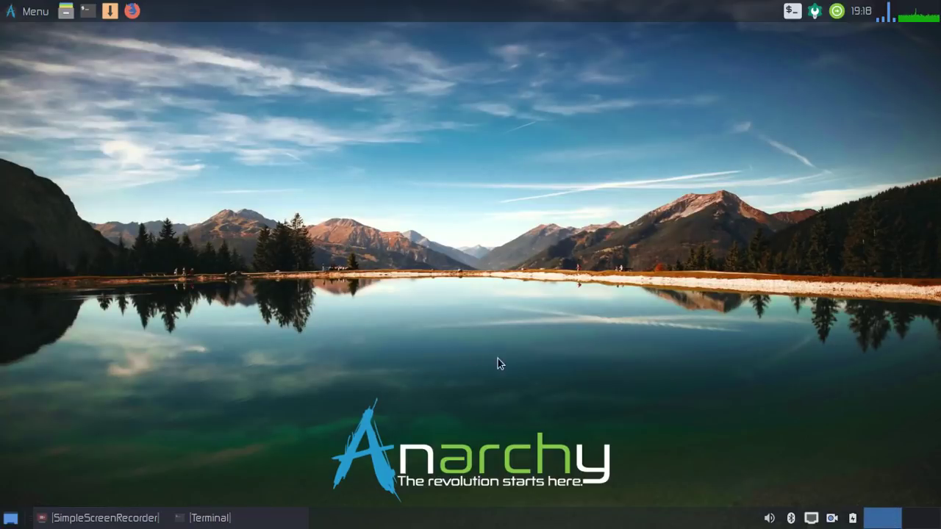
# - Bring up the minimized SimpleScreenRecorder and Terminal windows in turn and minimize each again
pyautogui.click(126, 519)
pyautogui.click(127, 519)
pyautogui.click(211, 522)
pyautogui.click(211, 521)
# - Open the preferences for Panel 2 and review its Presentación, Apariencia and Elementos settings
pyautogui.rightClick(394, 522)
pyautogui.moveTo(412, 508)
pyautogui.click(540, 445)
pyautogui.moveTo(157, 31); pyautogui.dragTo(229, 47)
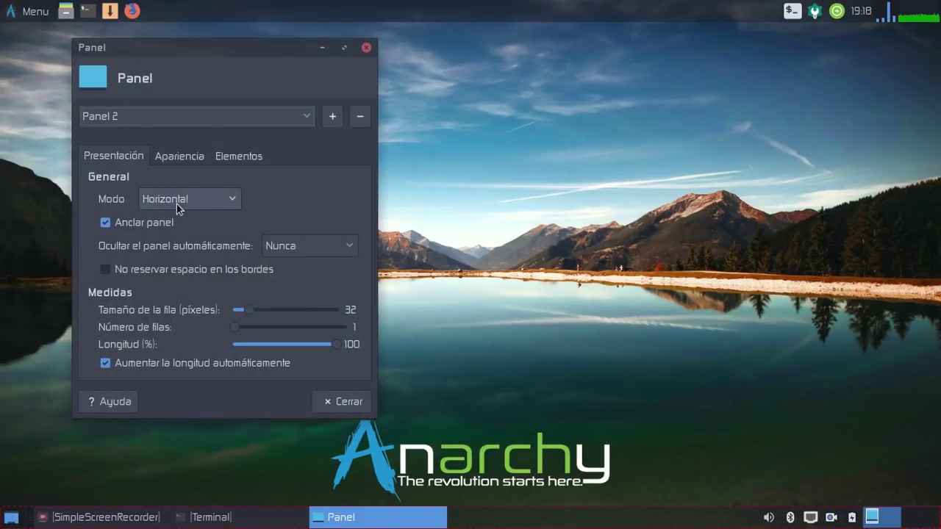
pyautogui.click(174, 122)
pyautogui.click(325, 91)
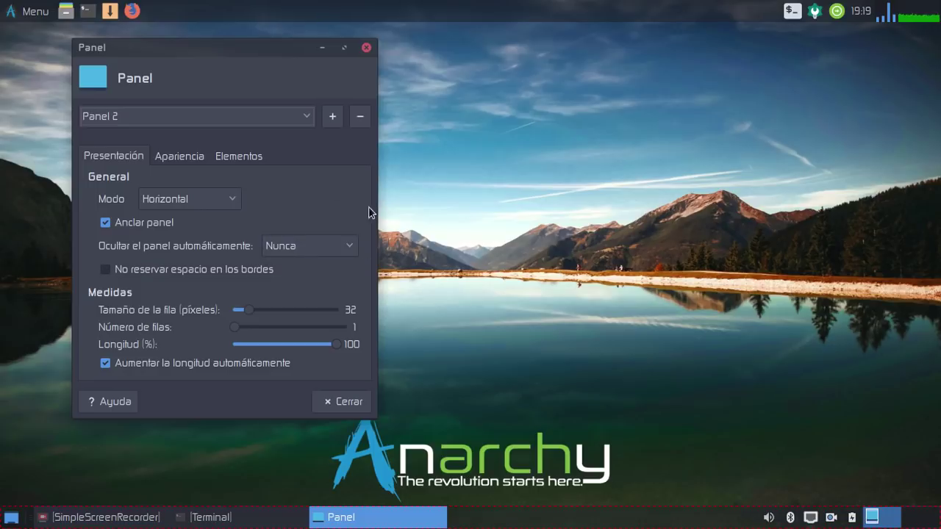
pyautogui.click(180, 156)
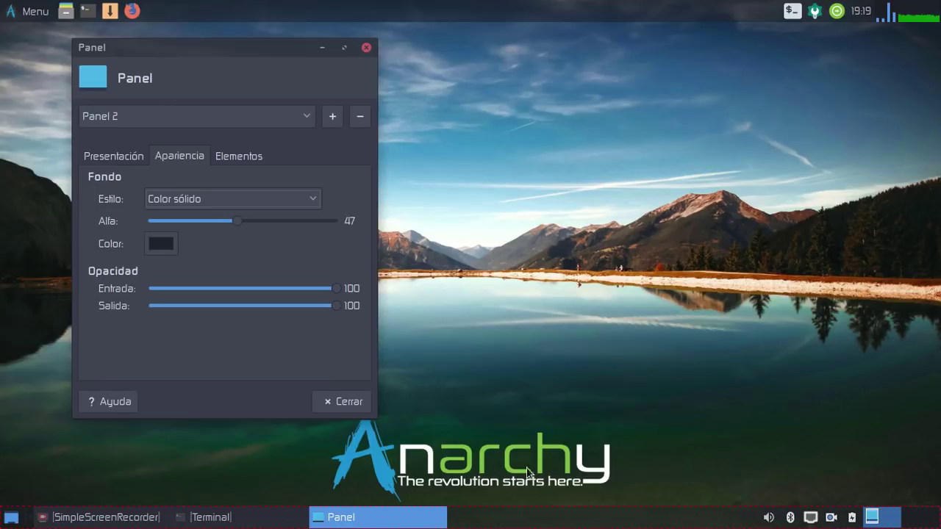
pyautogui.click(247, 161)
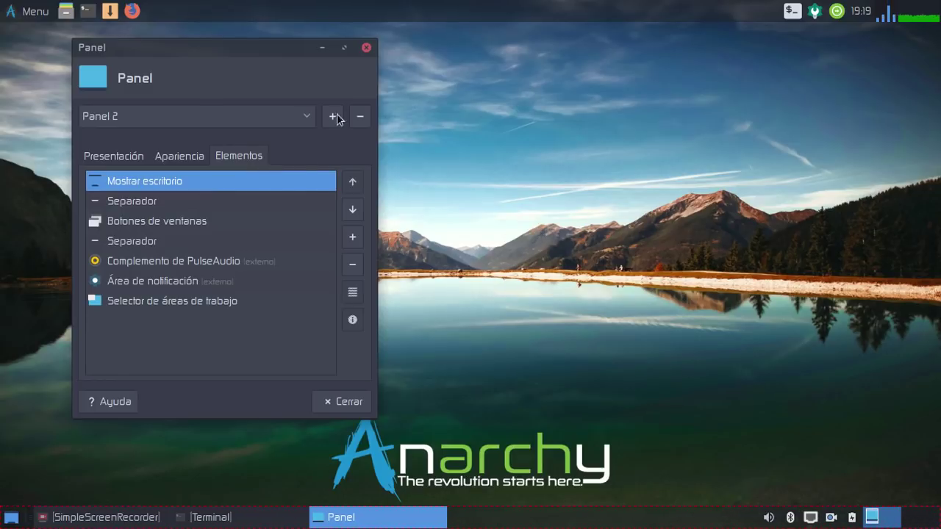
# - View the properties of Panel 2's Área de notificación item and close them
pyautogui.click(147, 284)
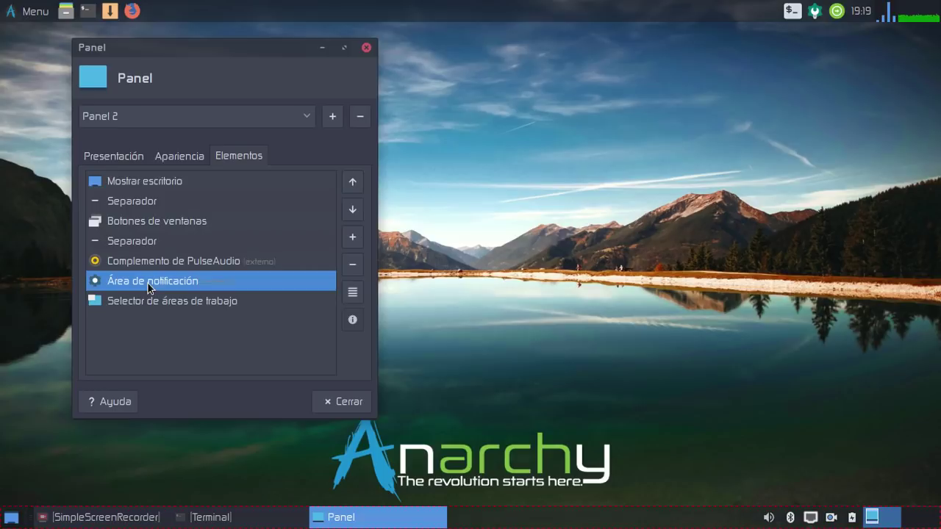
pyautogui.click(353, 293)
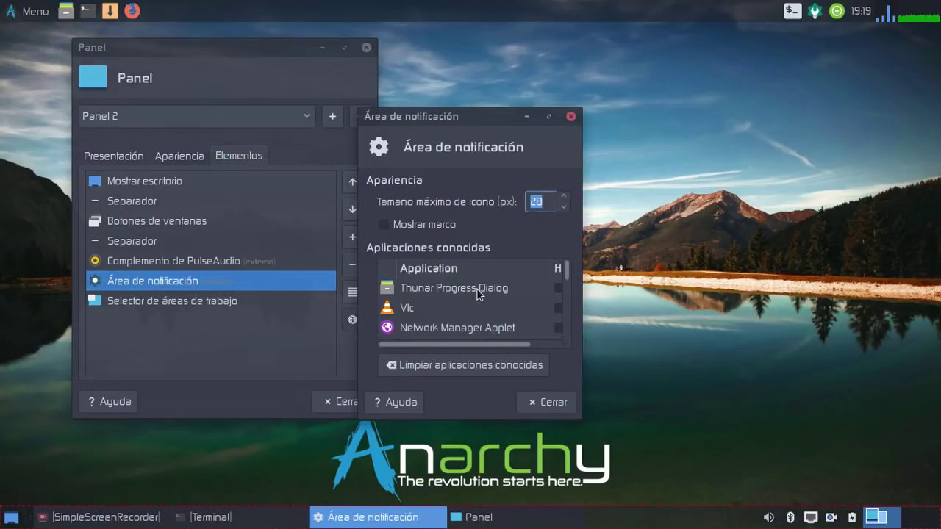
pyautogui.click(551, 403)
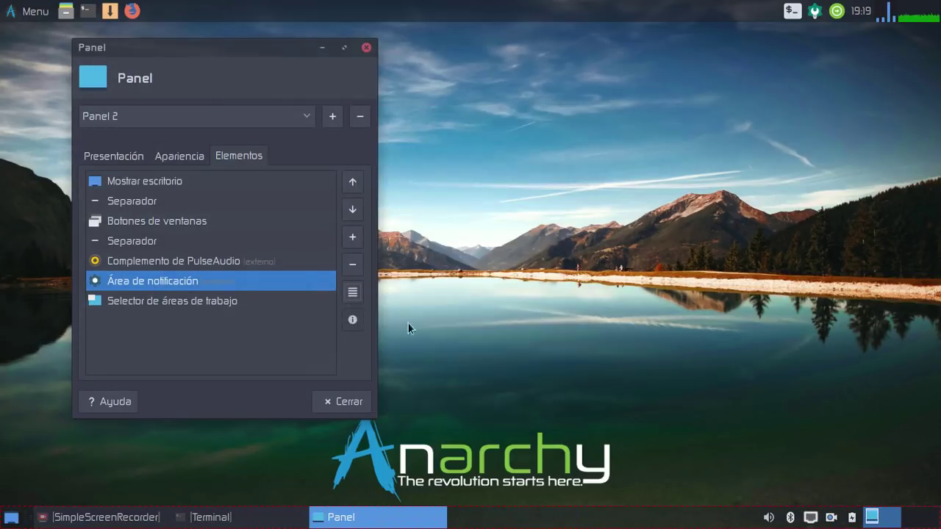
# - Review the PulseAudio plugin's general and media player settings, closing them and the panel preferences when done
pyautogui.click(166, 263)
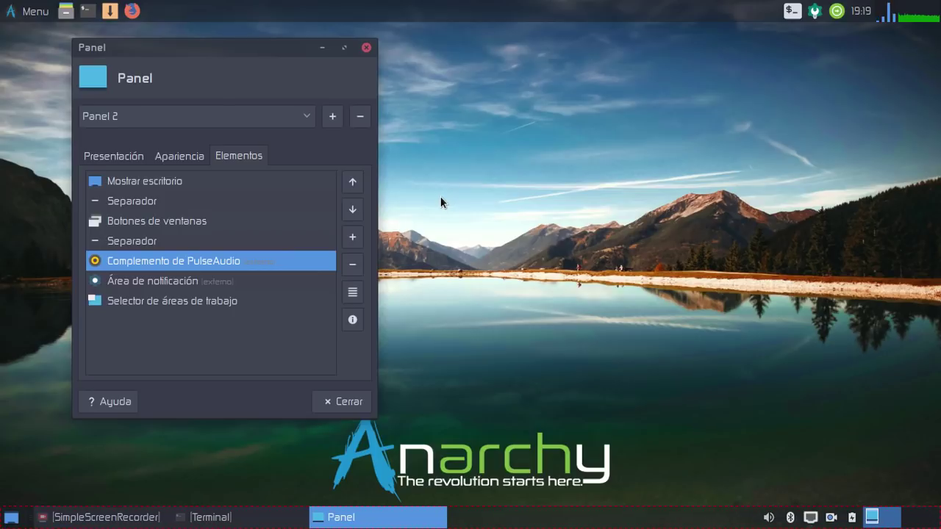
pyautogui.click(352, 302)
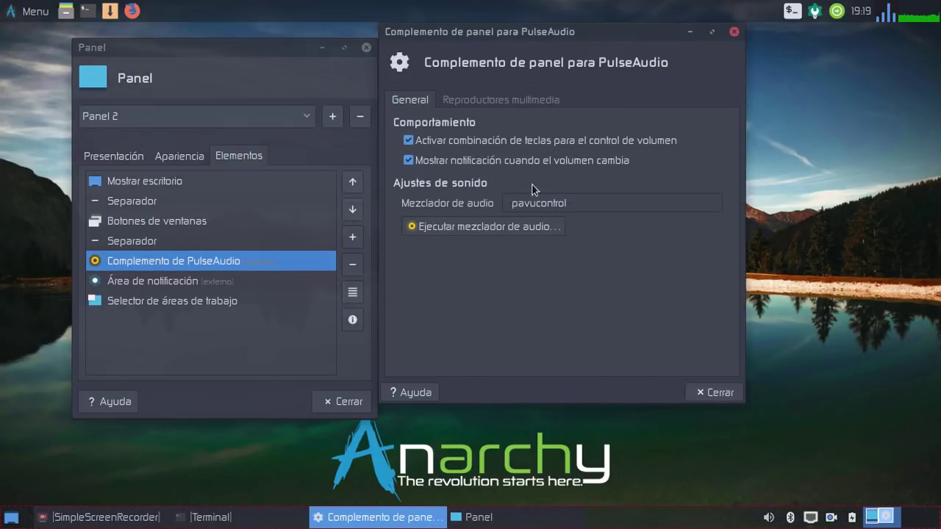
pyautogui.click(510, 99)
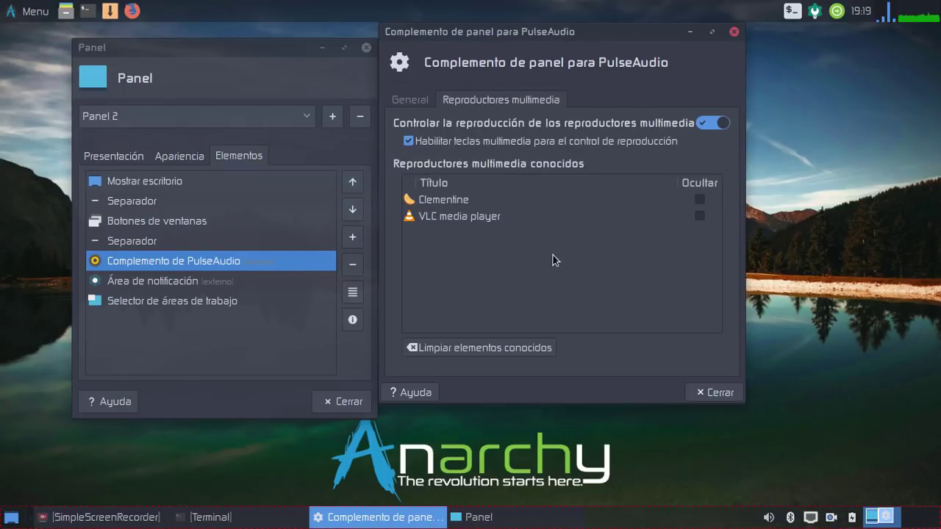
pyautogui.click(704, 389)
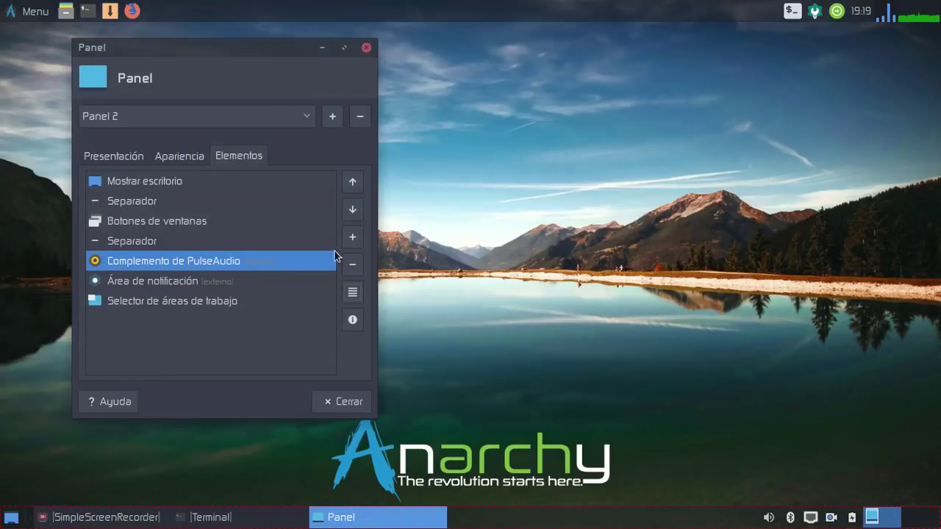
pyautogui.click(359, 402)
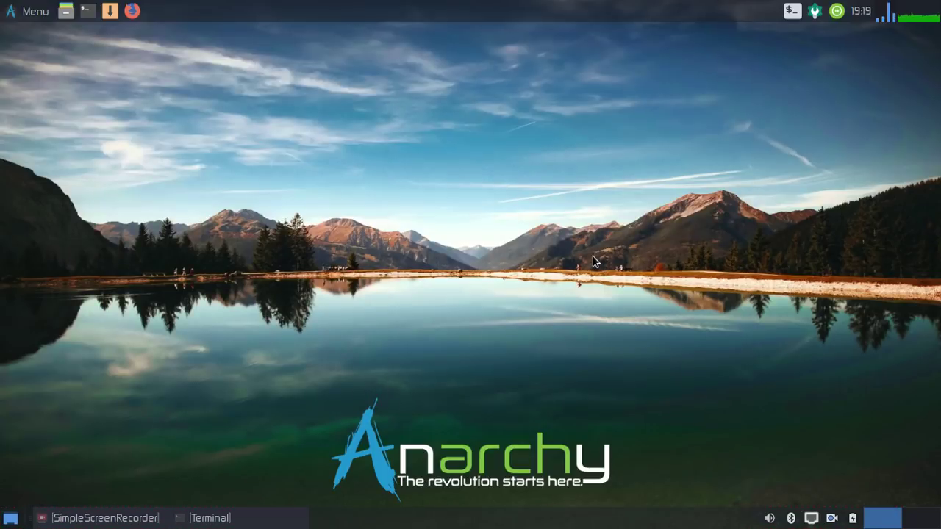
# - Examine the volume plugin's output and input device choices and media player controls, leaving the settings as they are
pyautogui.click(768, 519)
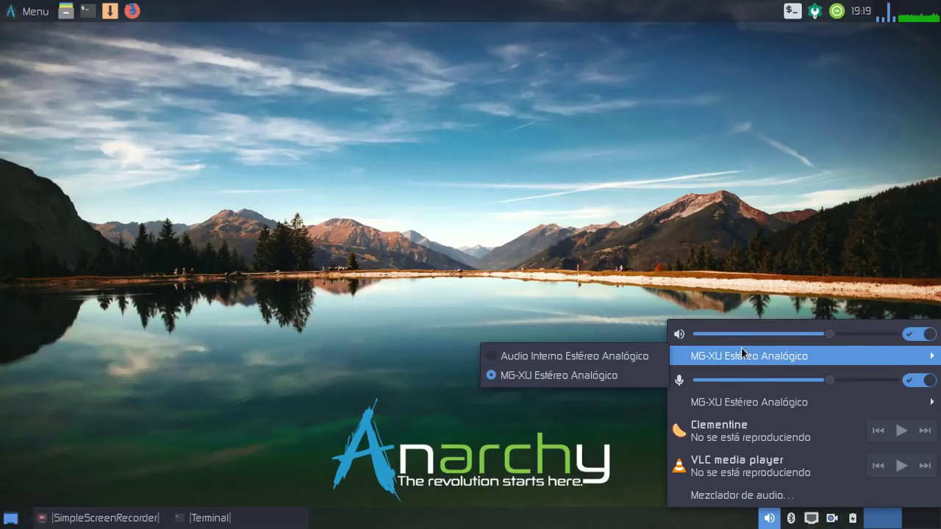
pyautogui.moveTo(751, 358)
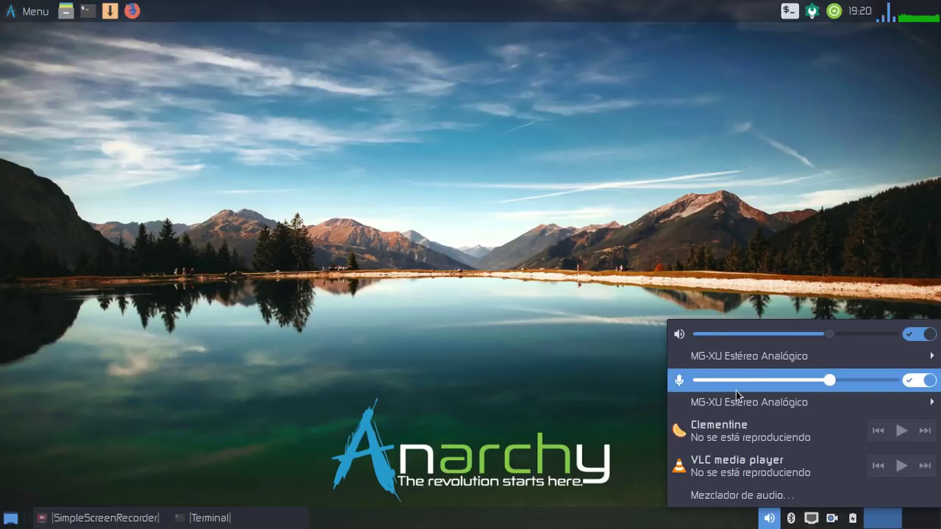
pyautogui.moveTo(735, 397)
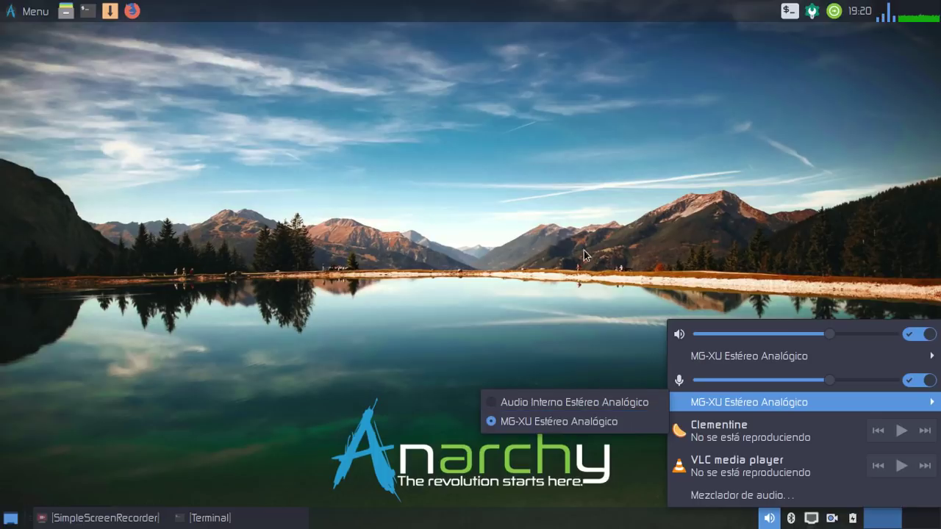
pyautogui.click(529, 164)
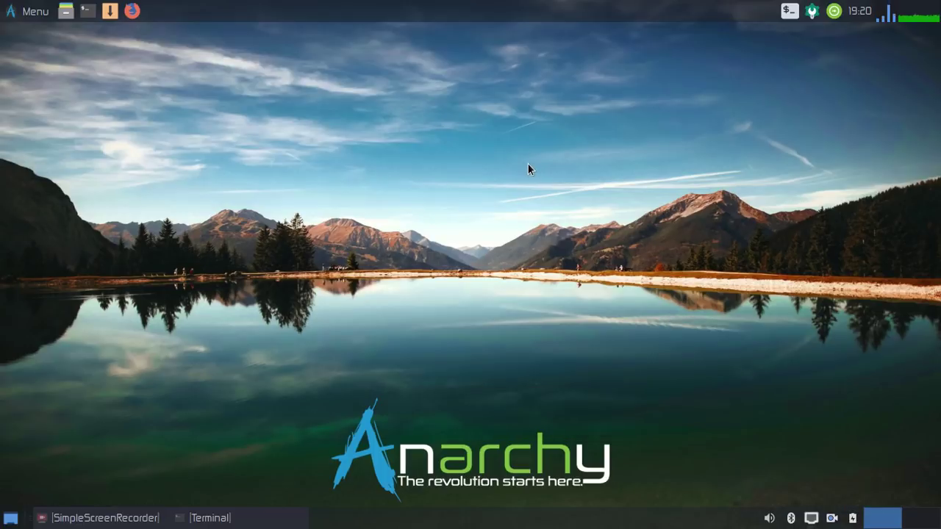
pyautogui.click(768, 517)
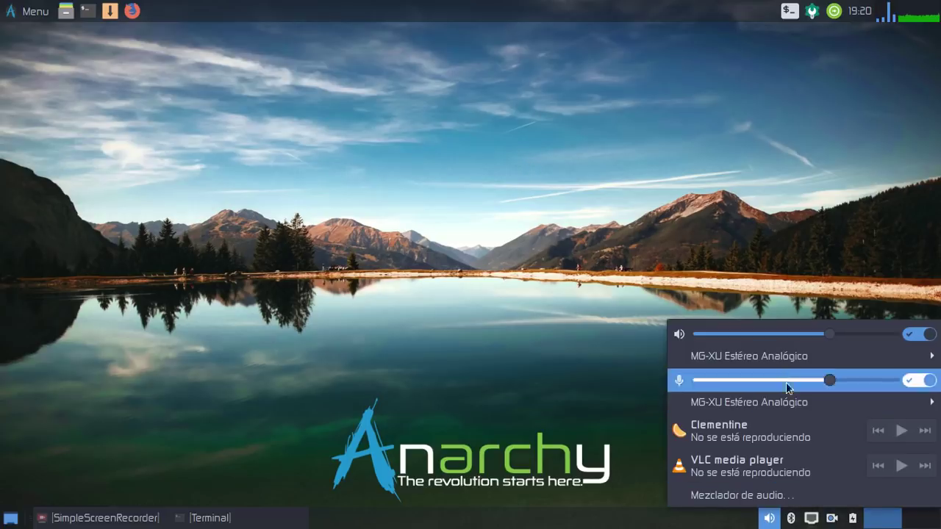
pyautogui.click(624, 213)
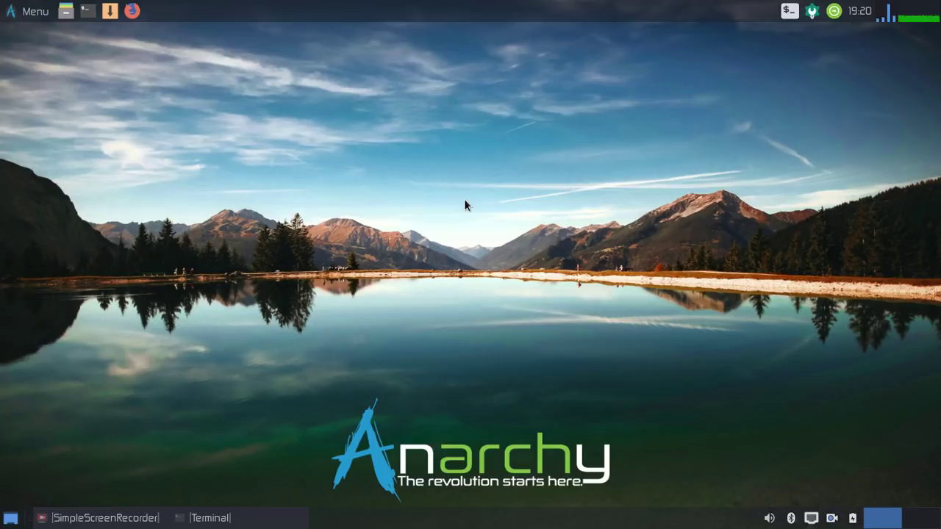
# - Search the applications for "gu", launch guvcview, move its video window aside to view the camera controls, and quit it
pyautogui.click(29, 11)
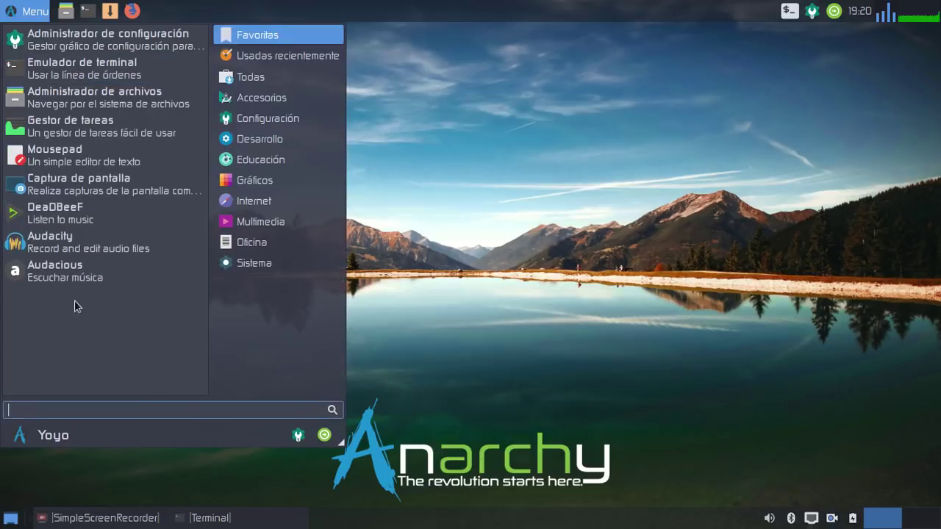
pyautogui.write('g')
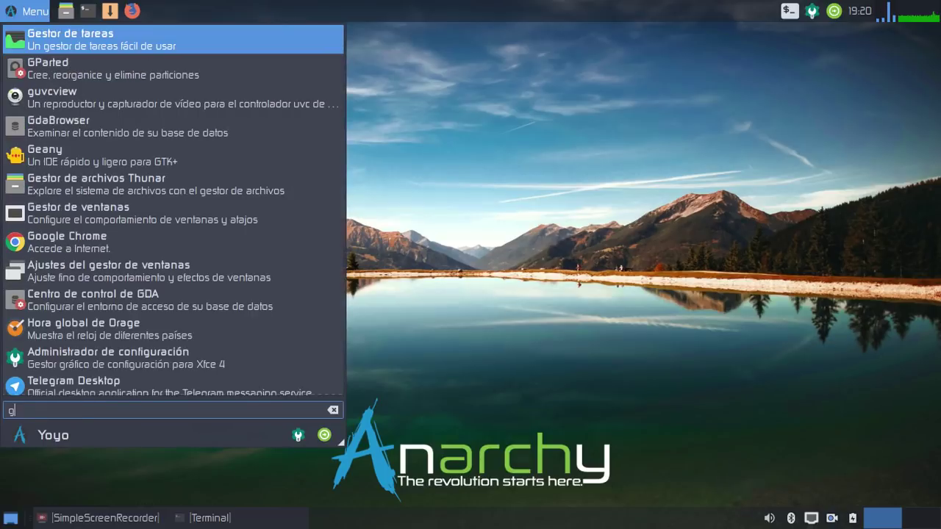
pyautogui.write('u')
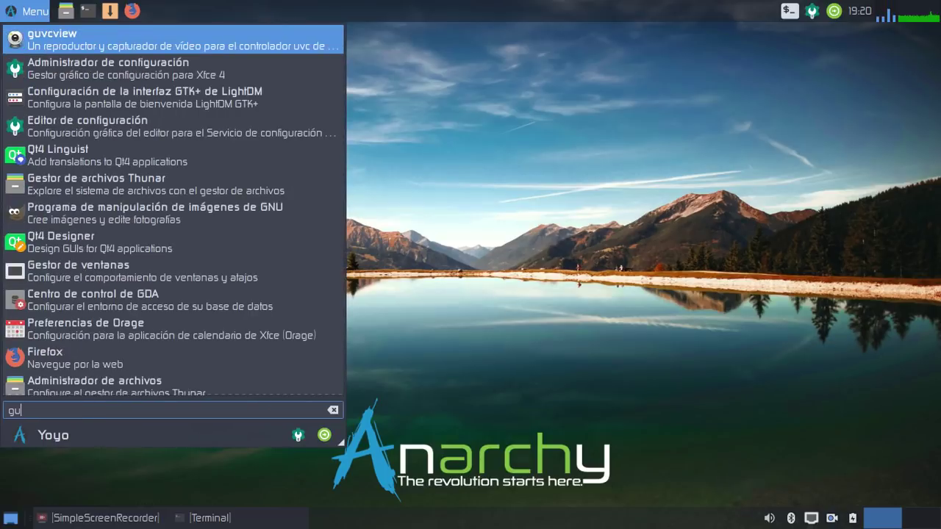
pyautogui.click(77, 46)
pyautogui.moveTo(344, 112); pyautogui.dragTo(209, 75)
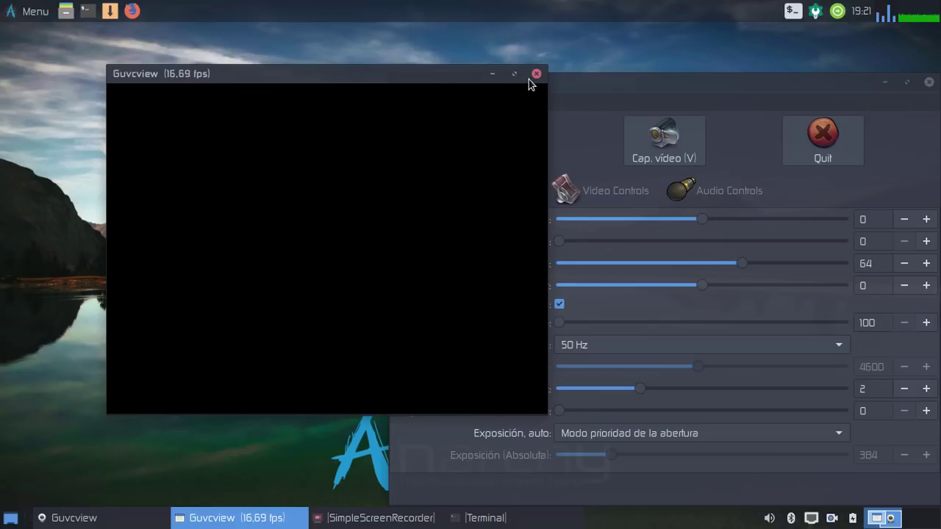
pyautogui.click(816, 130)
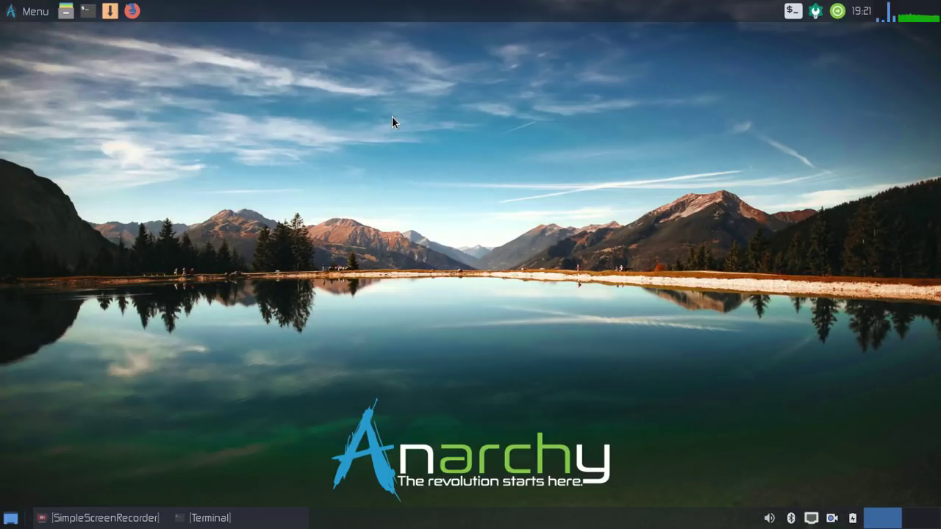
# - Open the package manager maximized, search for "intel" and select the xf86-video-intel driver package
pyautogui.click(110, 11)
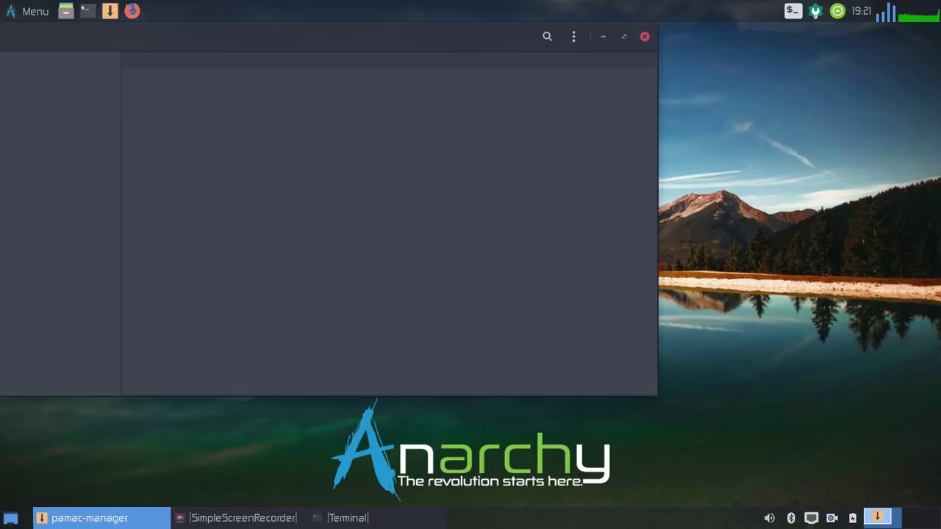
pyautogui.click(623, 36)
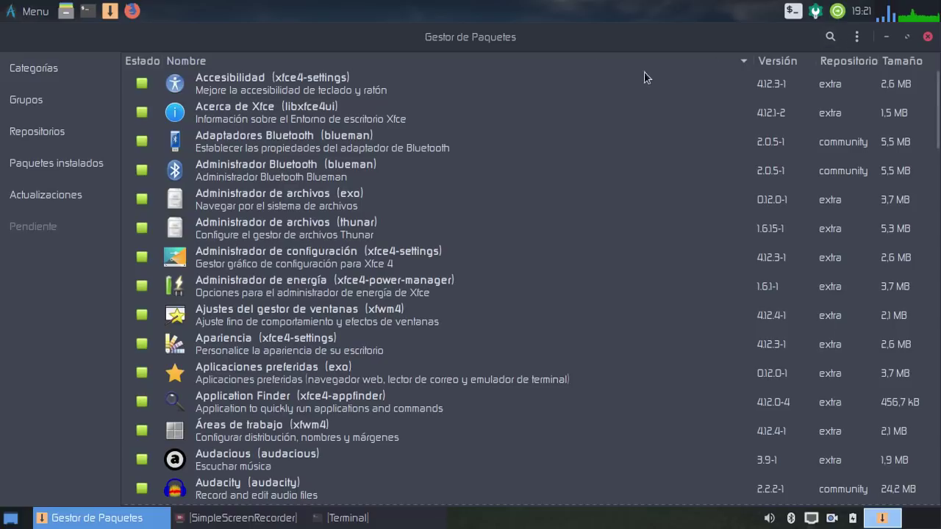
pyautogui.click(824, 40)
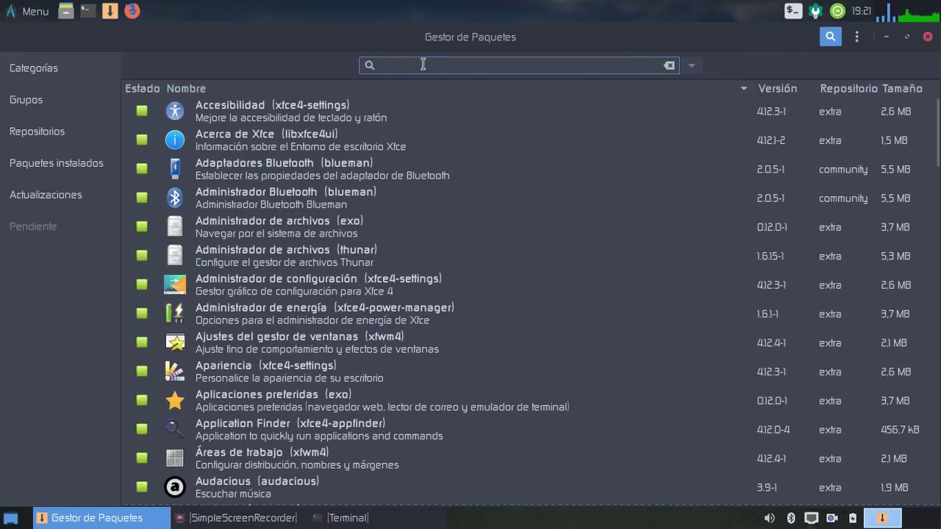
pyautogui.write('inte')
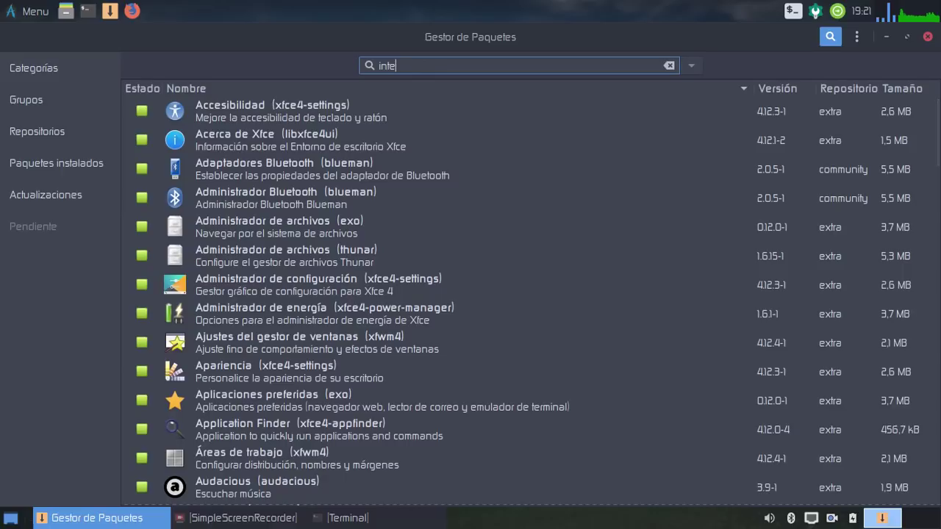
pyautogui.write('l')
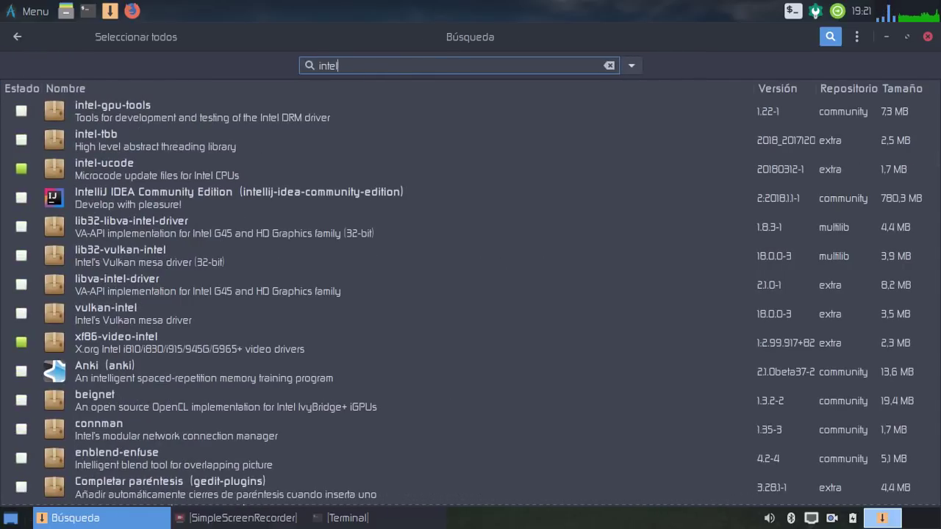
pyautogui.click(144, 345)
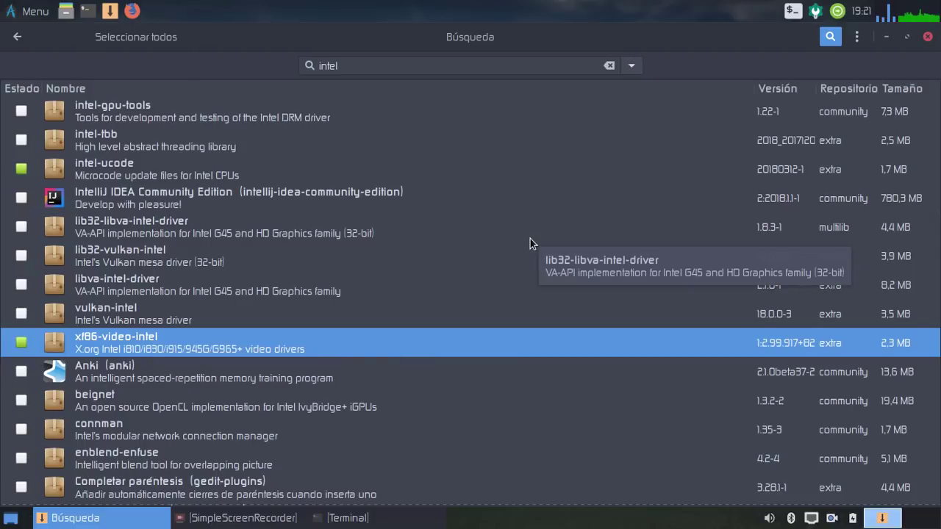
# - Replace the package search with "nvidia" and look through the whole list of driver packages
pyautogui.click(357, 67)
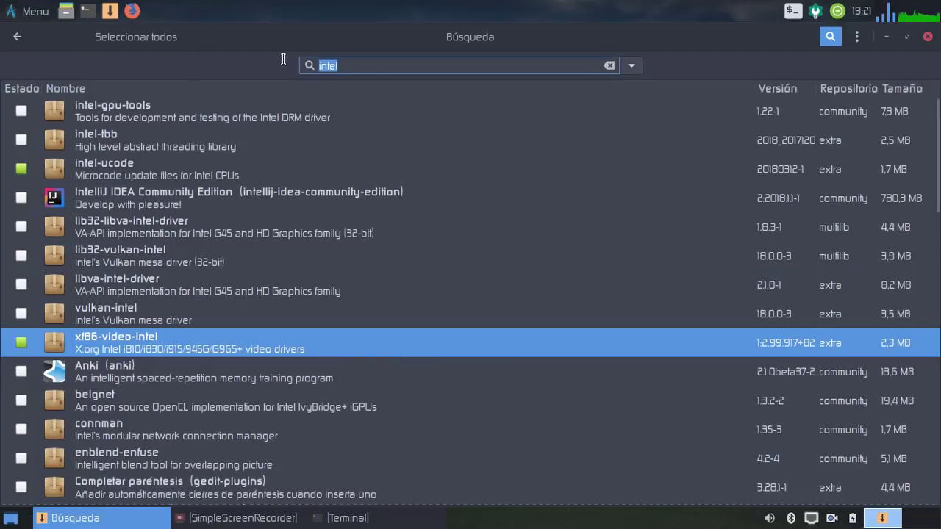
pyautogui.press('BackSpace')
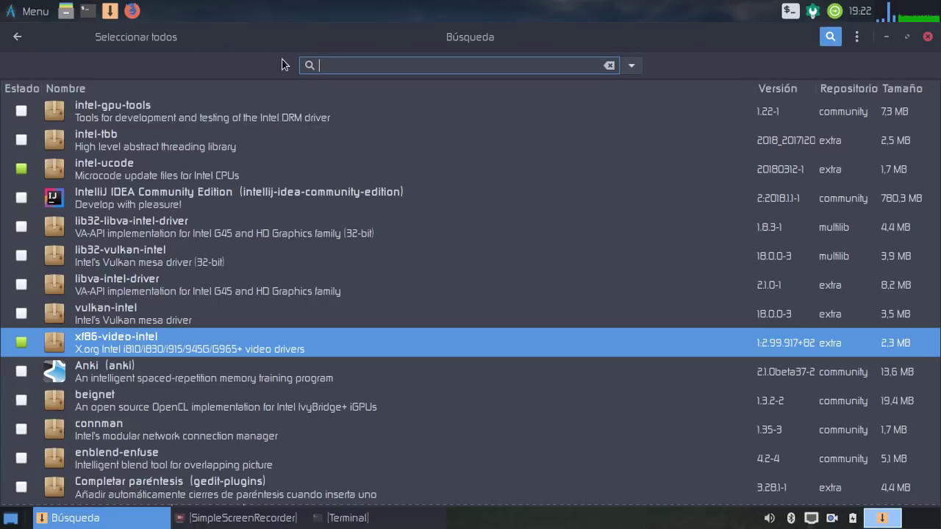
pyautogui.write('nvidia')
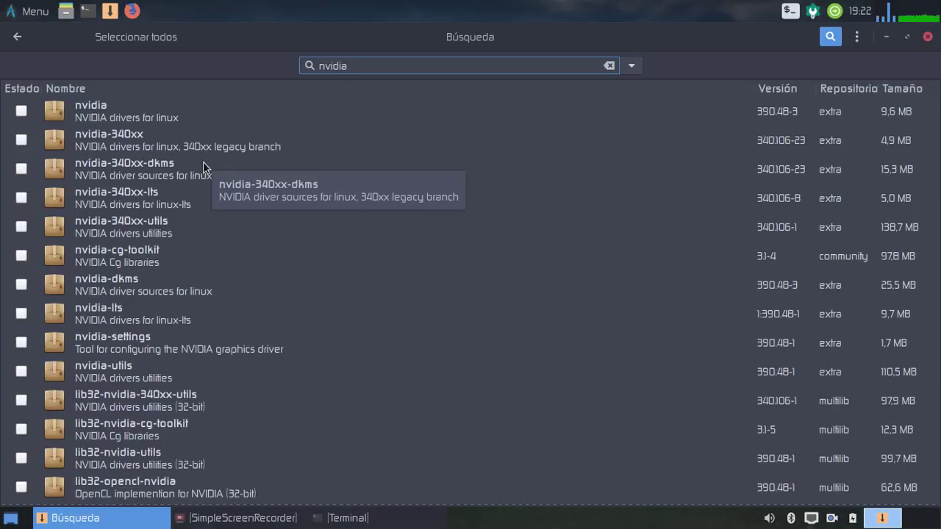
pyautogui.scroll(-5, 277, 213)
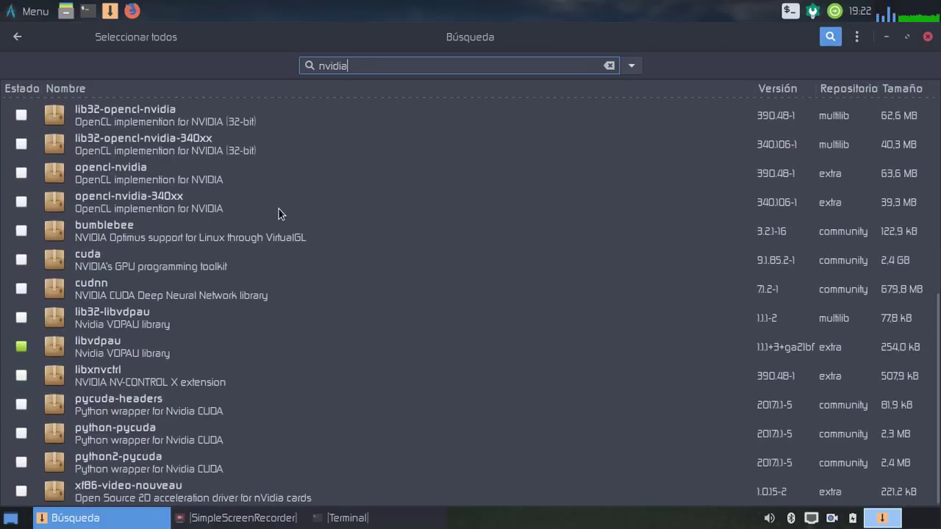
pyautogui.scroll(5, 275, 243)
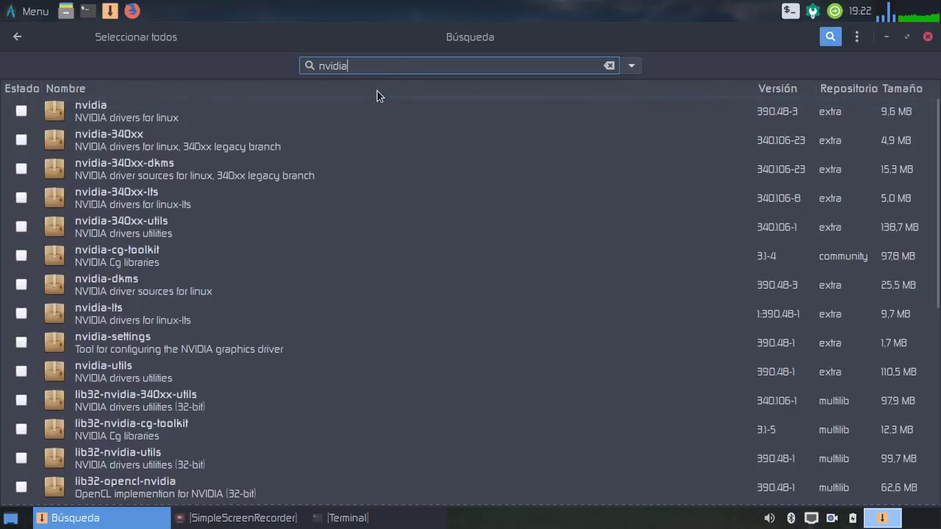
# - Search the packages for "nouveau" and select the xf86-video-nouveau driver
pyautogui.doubleClick(361, 65)
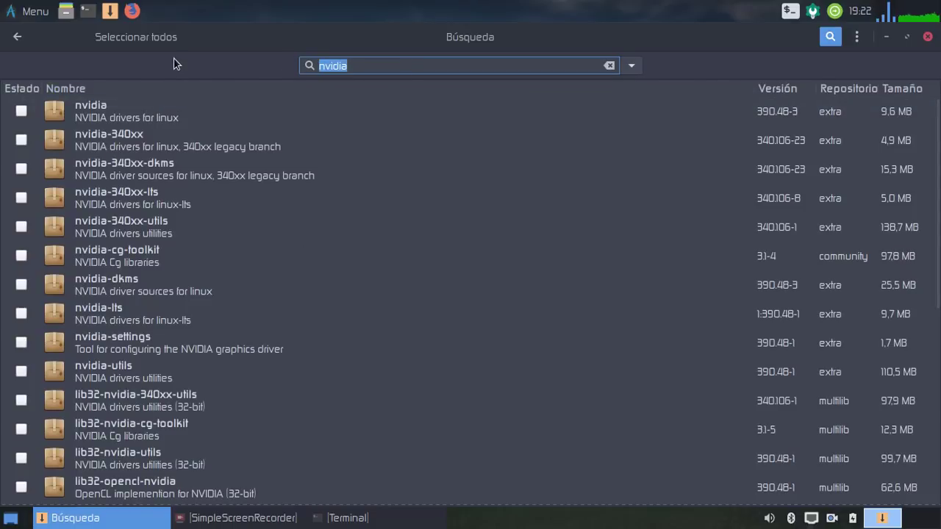
pyautogui.write('nouevea')
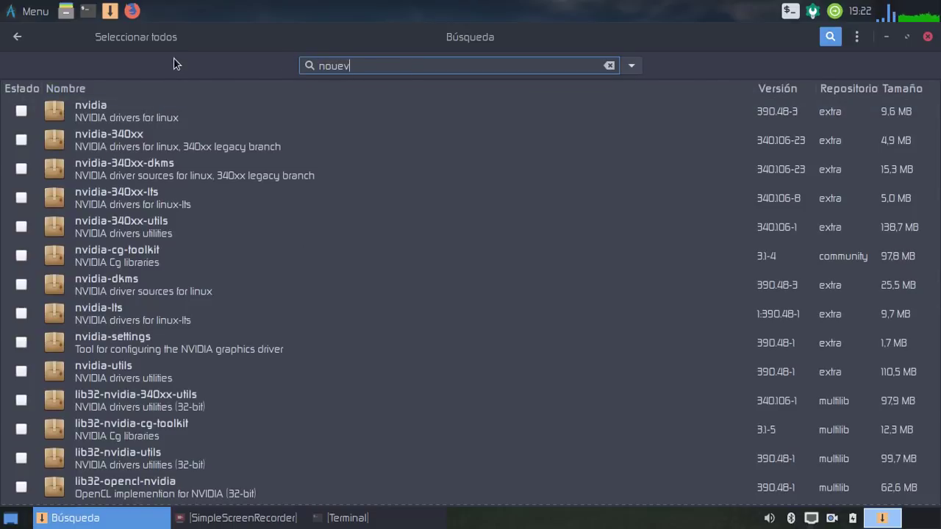
pyautogui.press('BackSpace')
pyautogui.press('BackSpace')
pyautogui.press('BackSpace')
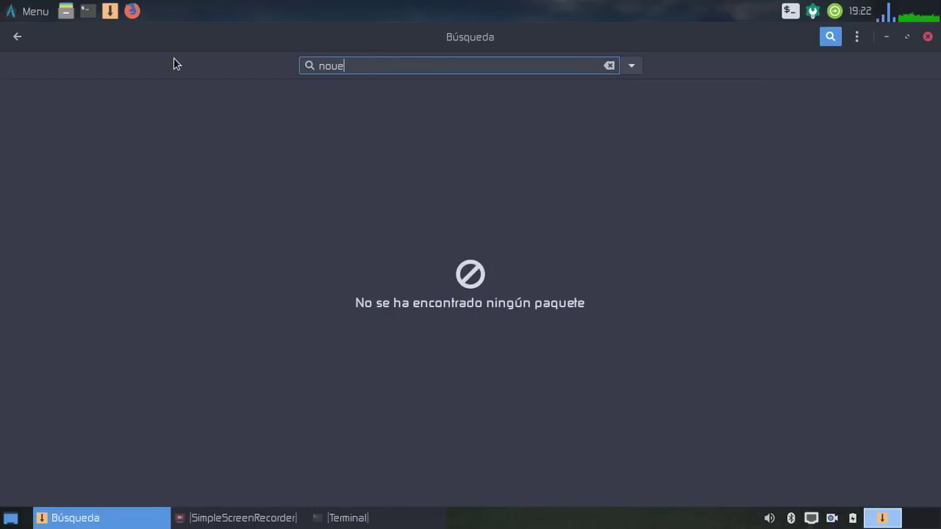
pyautogui.press('BackSpace')
pyautogui.write('veau')
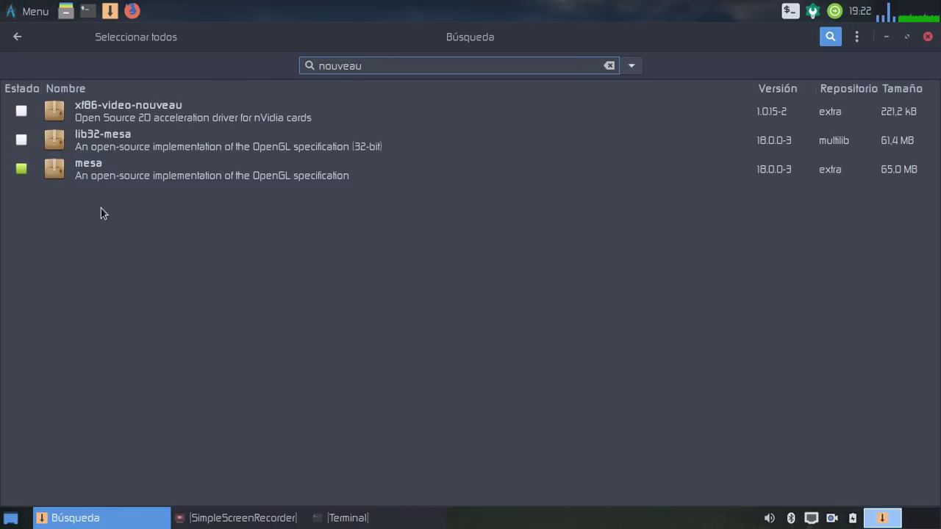
pyautogui.click(180, 117)
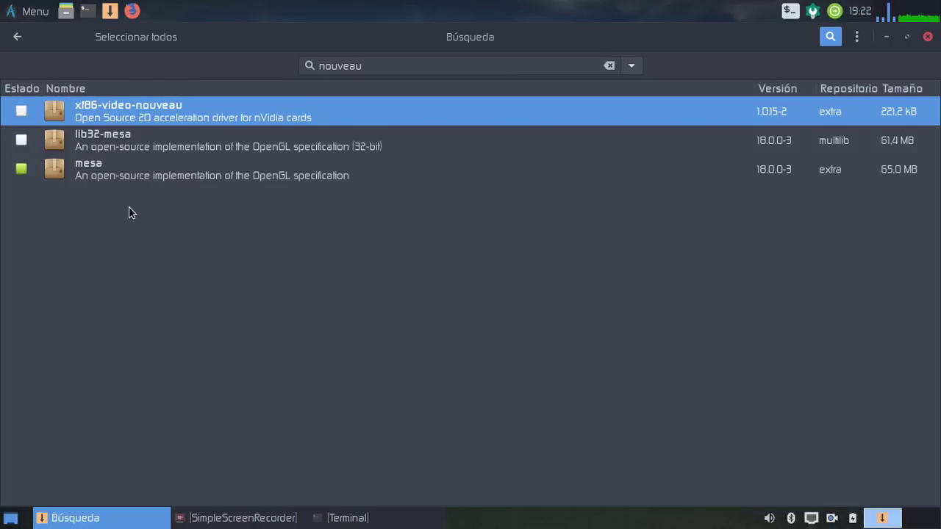
# - Check the neofetch system details in the open terminal, minimize it and close the package manager
pyautogui.click(347, 517)
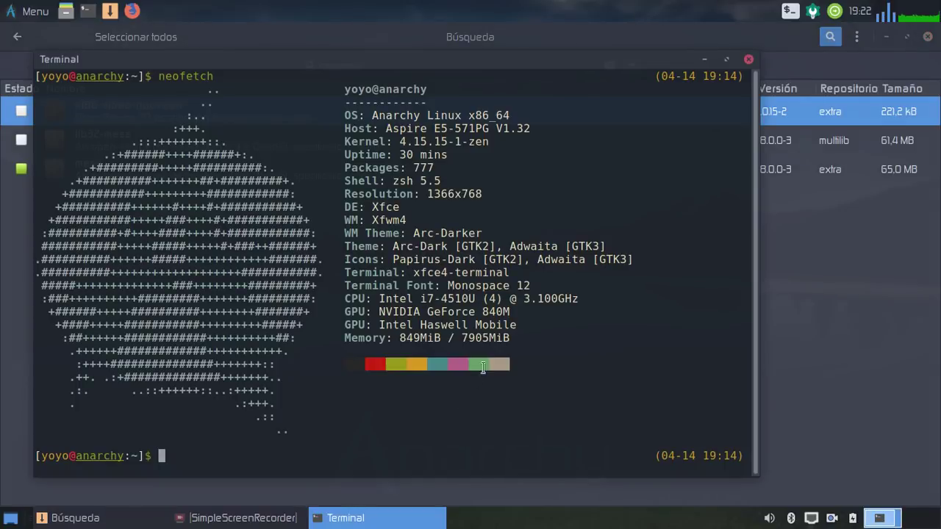
pyautogui.click(705, 59)
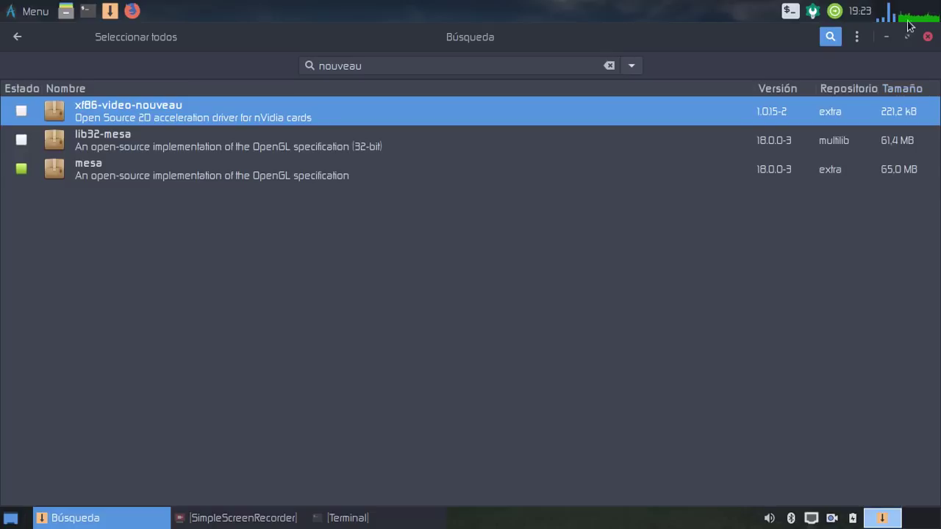
pyautogui.click(927, 36)
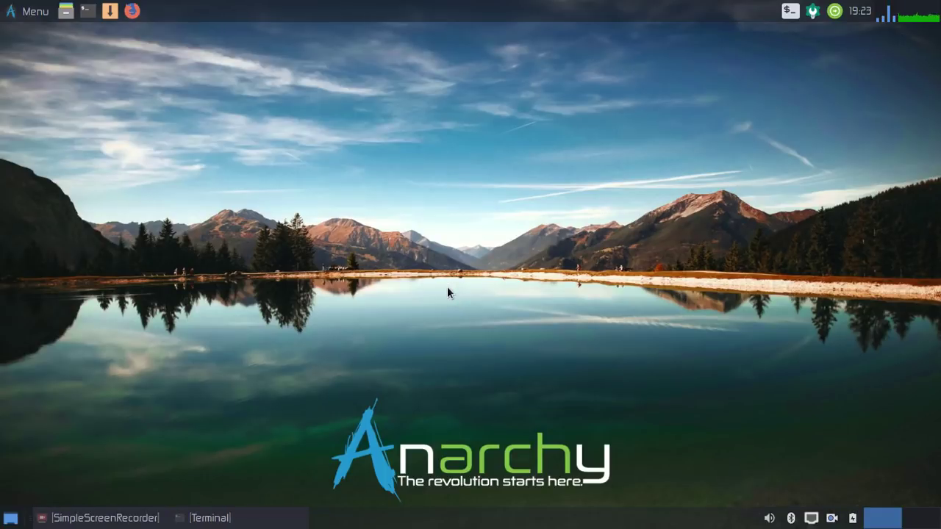
# - Browse the application menu's categories, including Internet, Favoritas, Usadas recientemente, Desarrollo, Sistema and Multimedia, and close the menu without launching anything
pyautogui.click(8, 11)
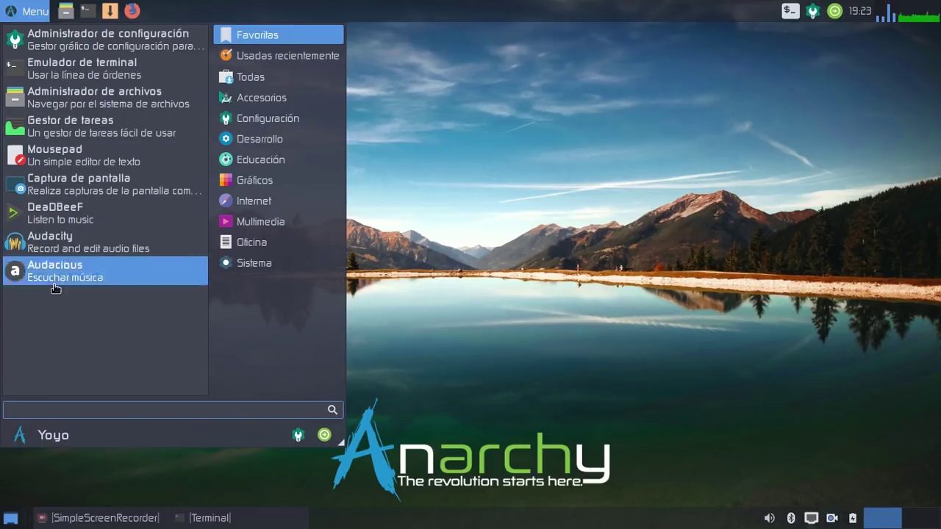
pyautogui.click(220, 200)
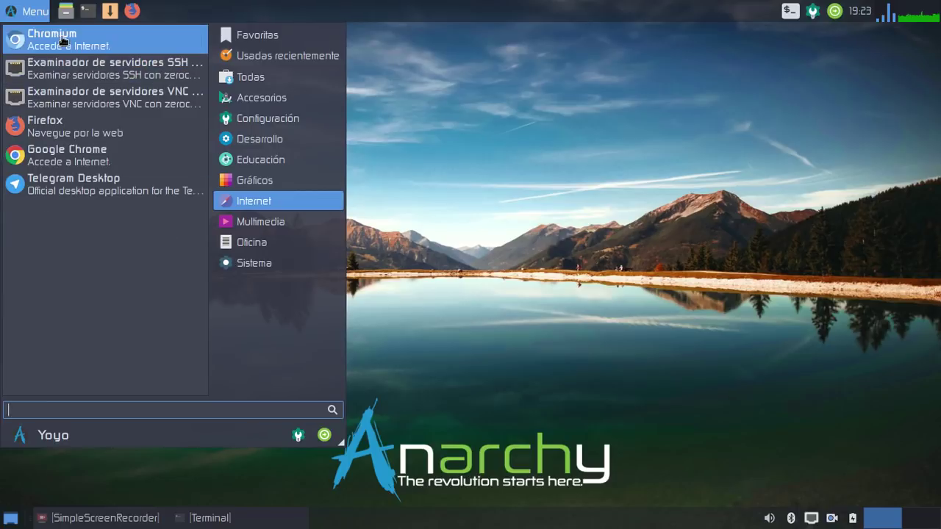
pyautogui.click(262, 34)
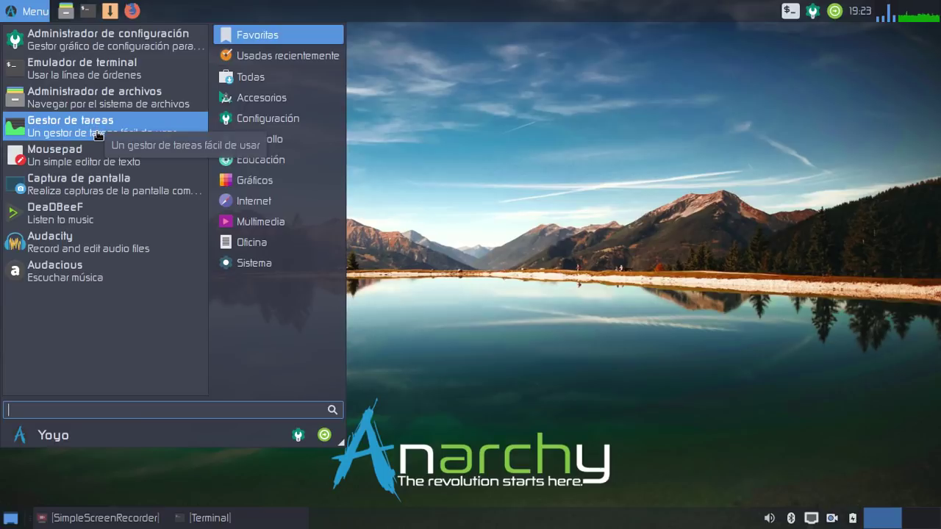
pyautogui.click(259, 77)
pyautogui.click(269, 41)
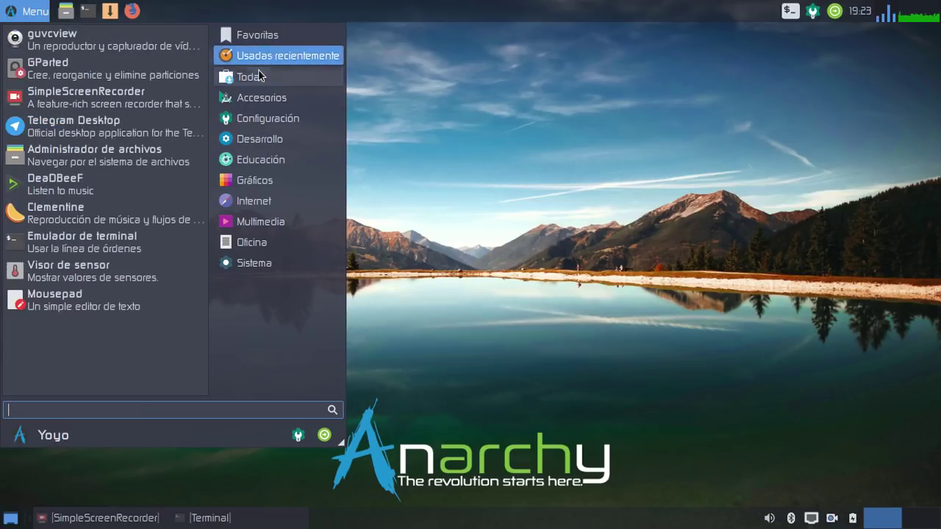
pyautogui.moveTo(286, 123)
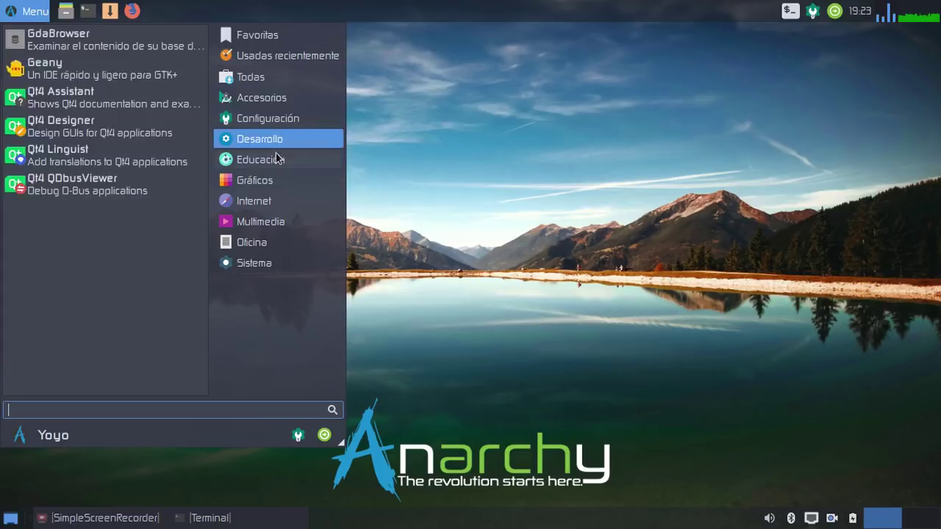
pyautogui.moveTo(274, 182)
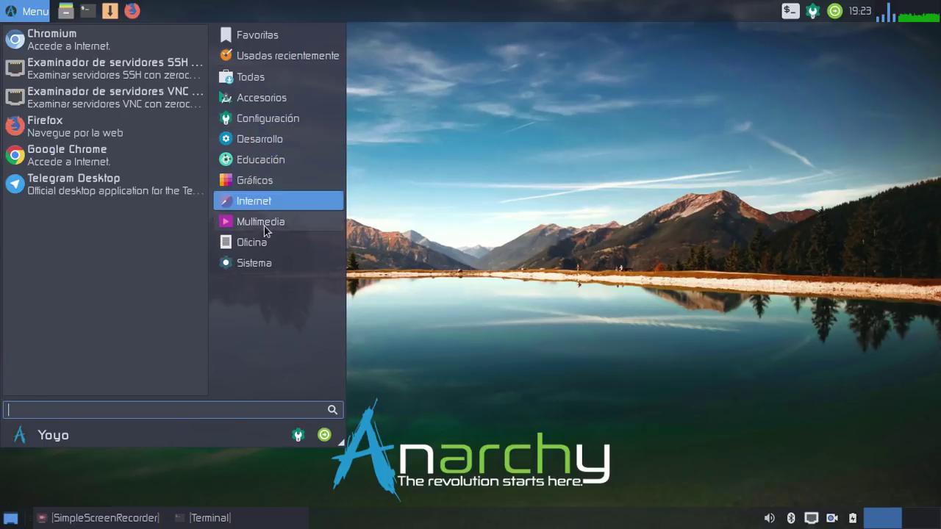
pyautogui.moveTo(256, 263)
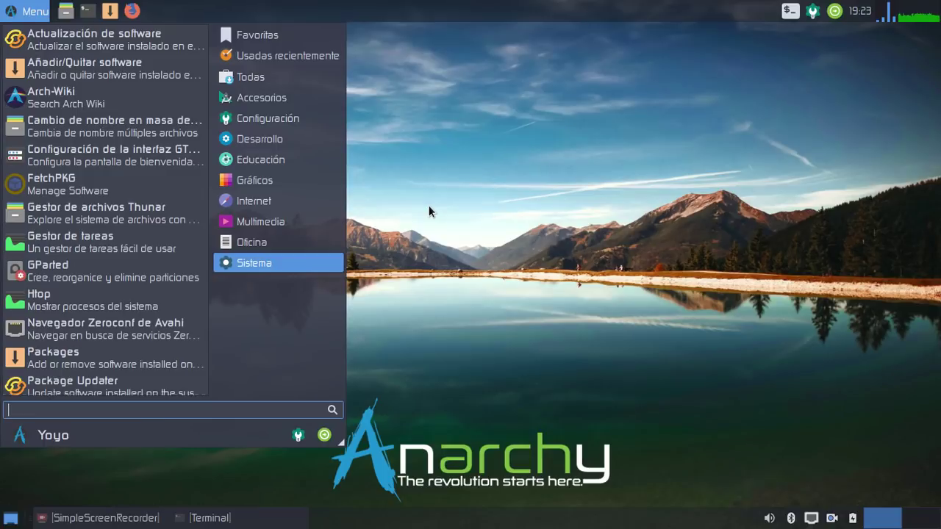
pyautogui.moveTo(253, 203)
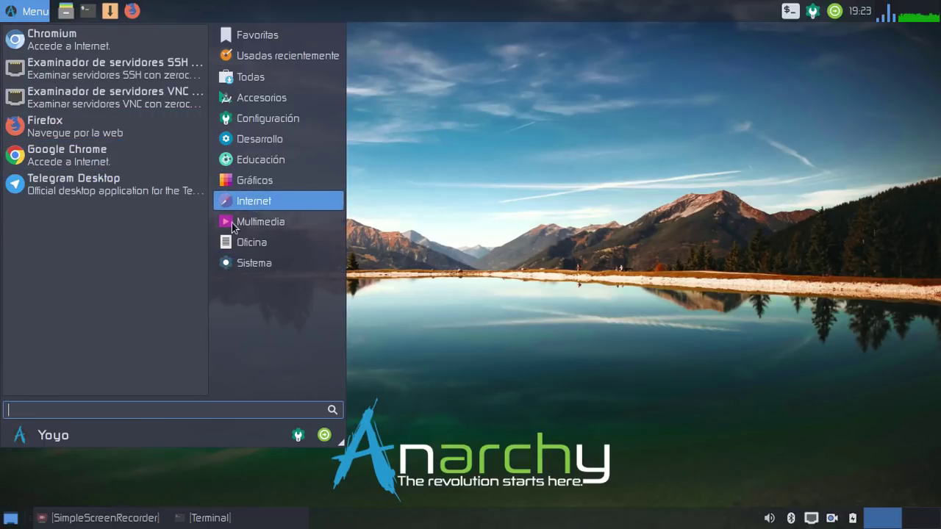
pyautogui.moveTo(251, 223)
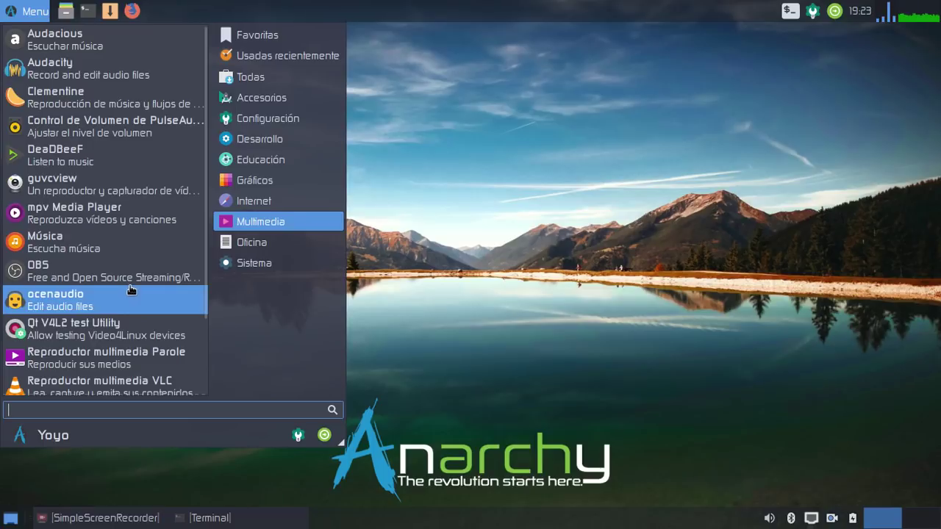
pyautogui.click(455, 115)
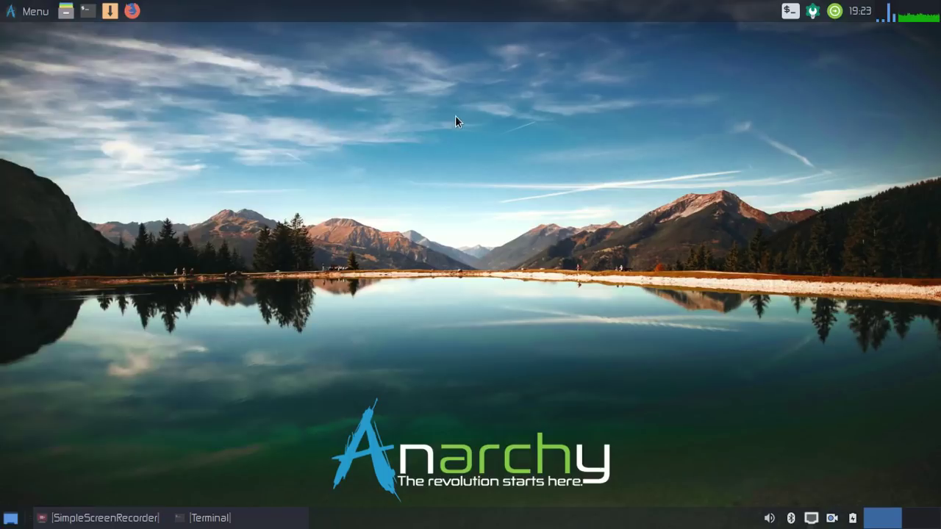